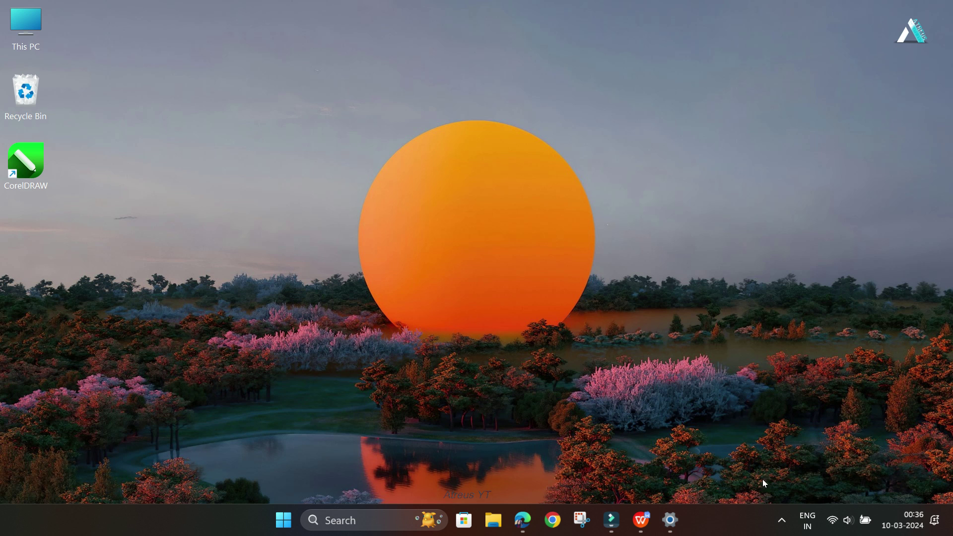
- Review CPU and memory load on Task Manager's Performance tab, then minimize it
{"action": "right_click", "coordinate": [759, 518]}
{"action": "left_click", "coordinate": [752, 473]}
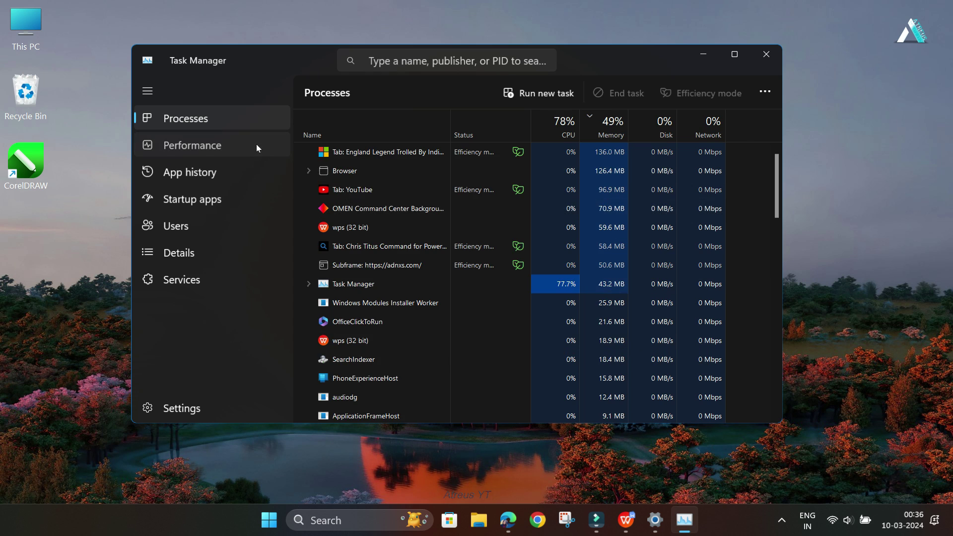
{"action": "left_click", "coordinate": [256, 144]}
{"action": "left_click", "coordinate": [381, 139]}
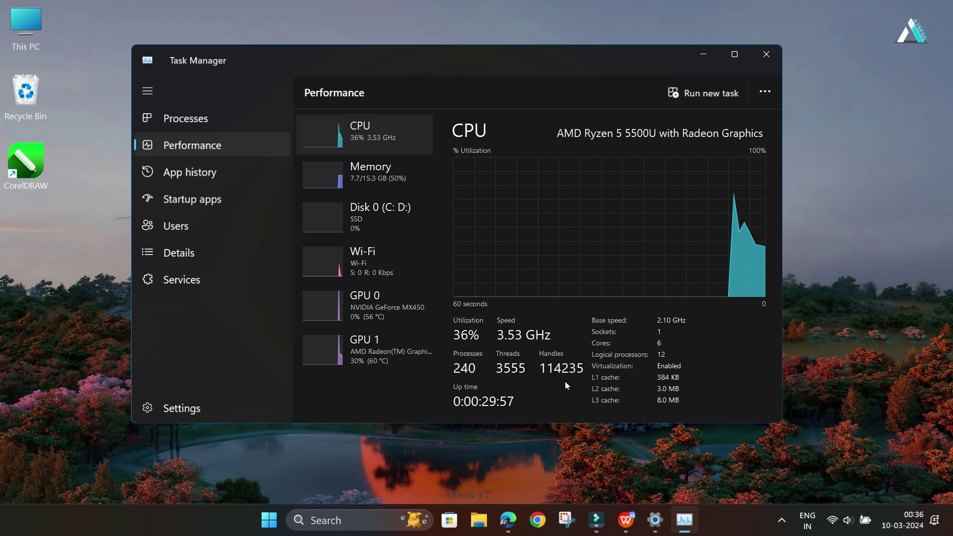
{"action": "left_click", "coordinate": [337, 190]}
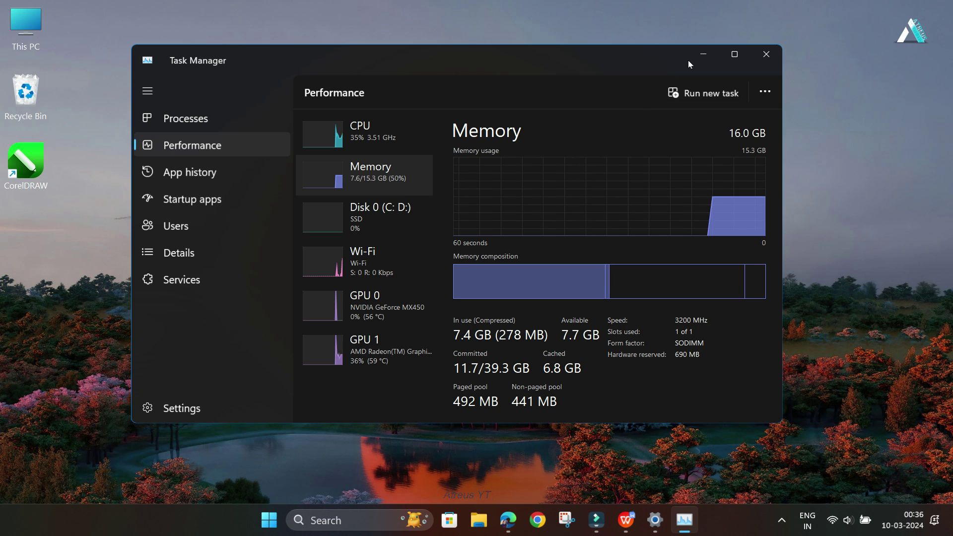
{"action": "left_click", "coordinate": [702, 54]}
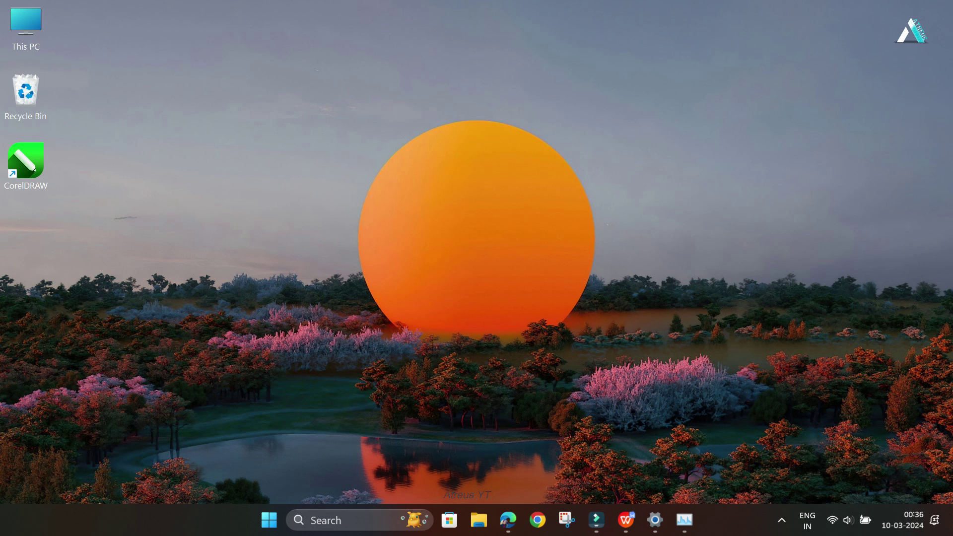
{"action": "left_click", "coordinate": [390, 516]}
{"action": "type", "text": "POWERSHELL"}
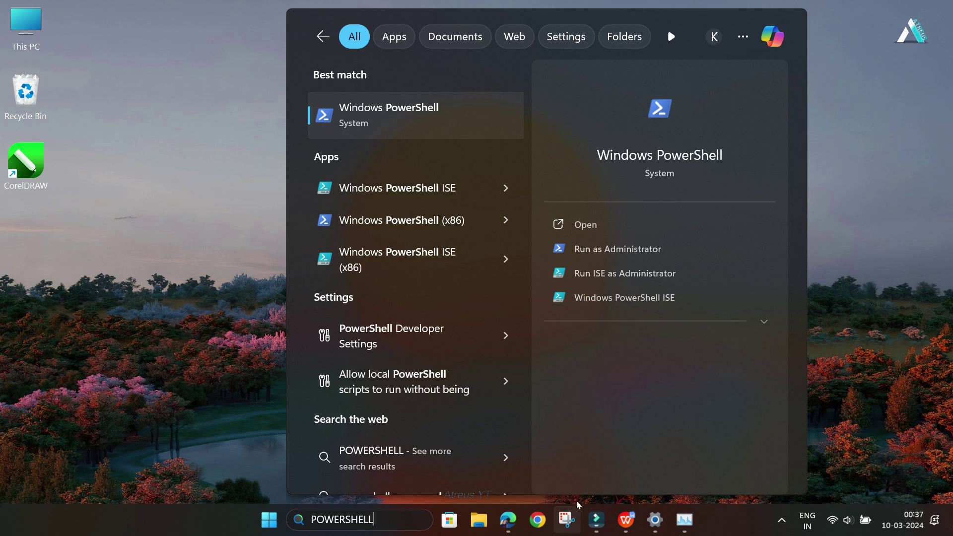
{"action": "left_click", "coordinate": [631, 254]}
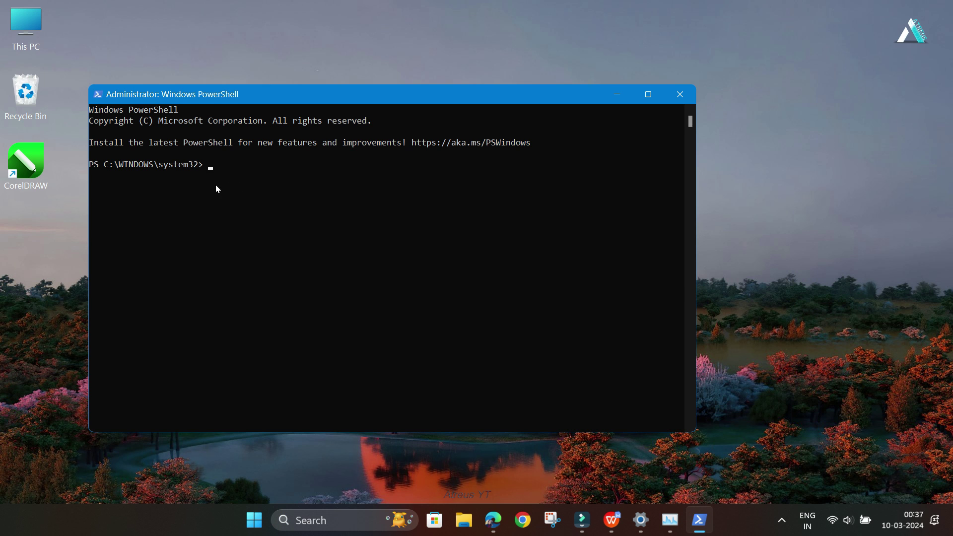
{"action": "type", "text": "iwr -useb https://christitus.com/win | iex"}
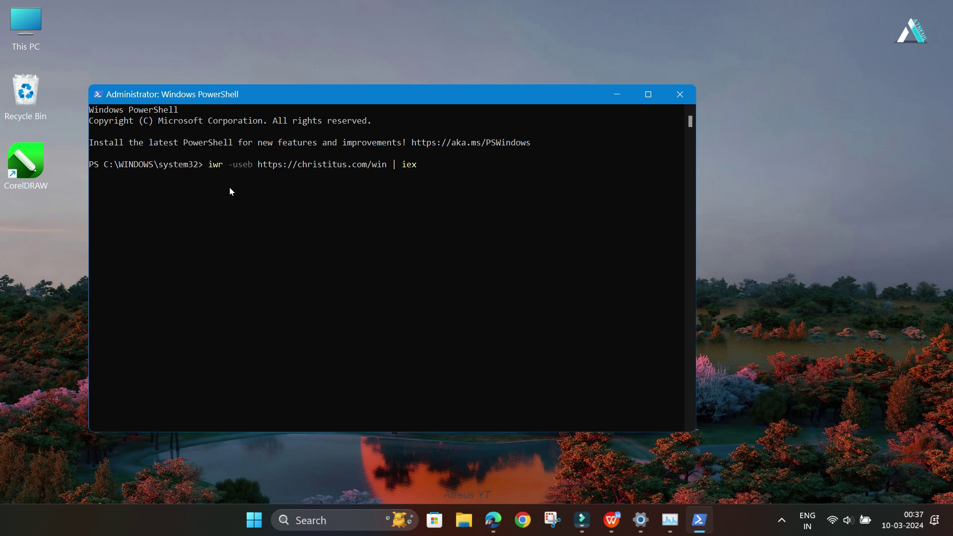
{"action": "key", "text": "Return"}
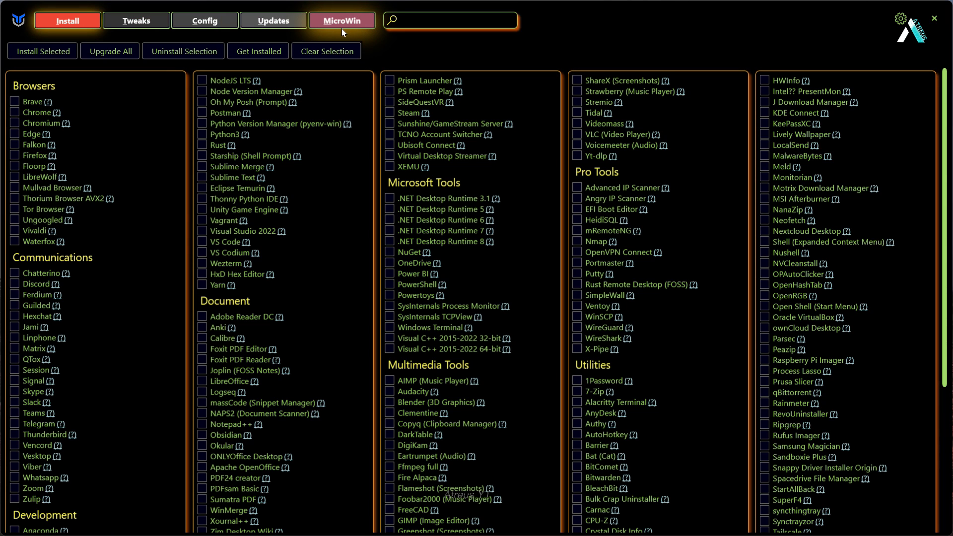
- Apply the Laptop tweak preset plus Create Restore Point, Delete Temporary Files and Run Disk Cleanup
{"action": "left_click", "coordinate": [145, 19]}
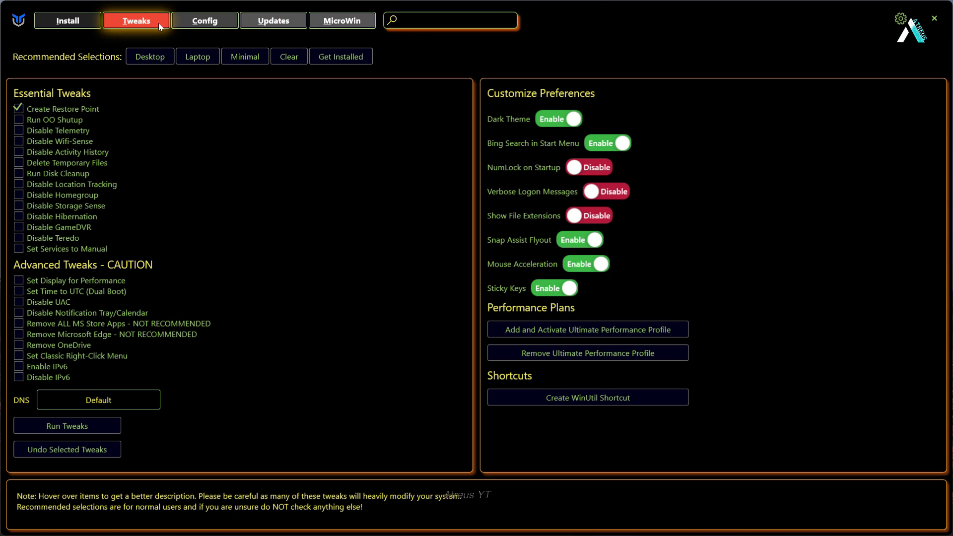
{"action": "left_click", "coordinate": [200, 62]}
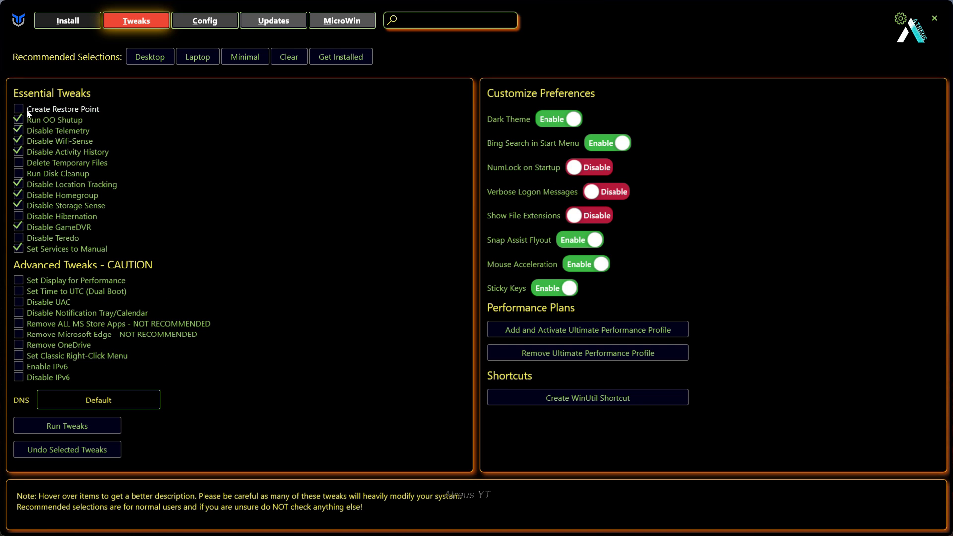
{"action": "left_click", "coordinate": [85, 112]}
{"action": "mouse_move", "coordinate": [67, 152]}
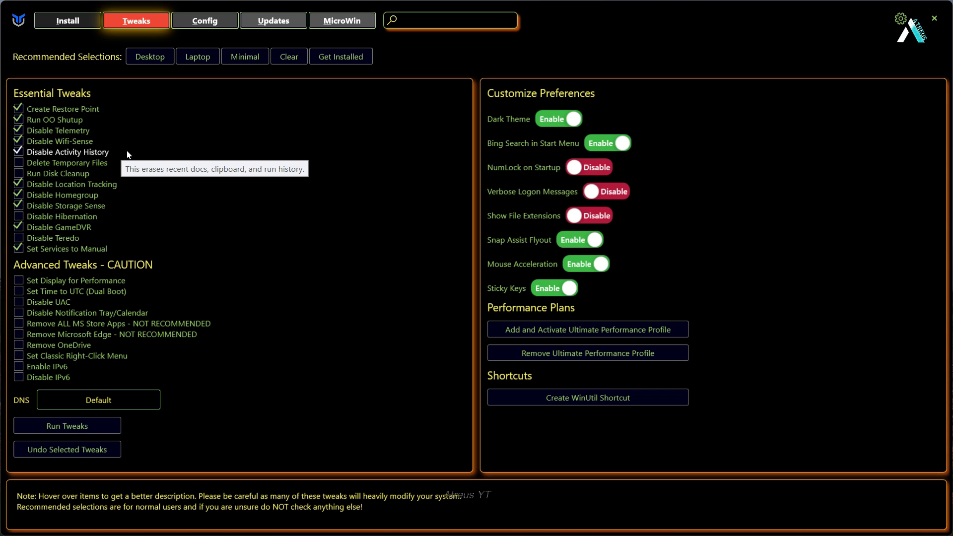
{"action": "left_click", "coordinate": [94, 164]}
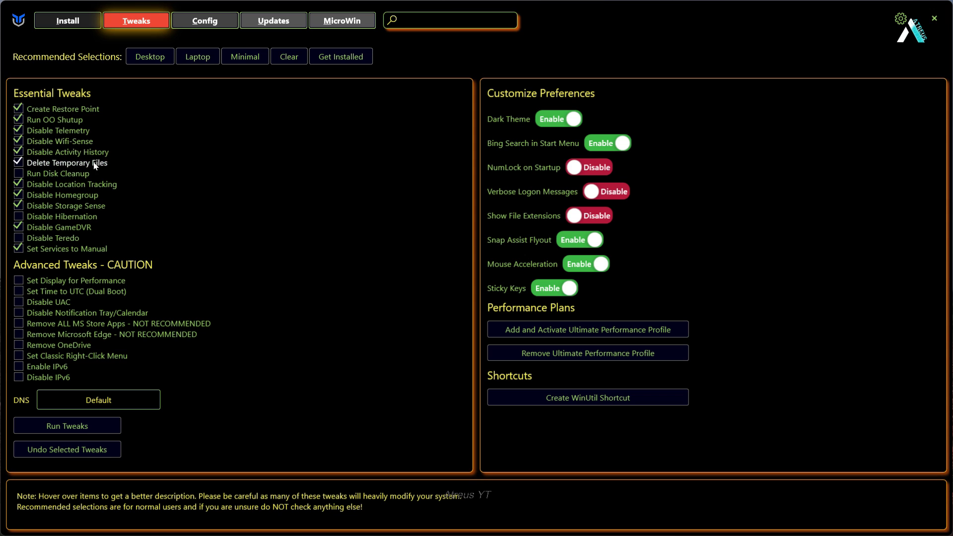
{"action": "left_click", "coordinate": [129, 174]}
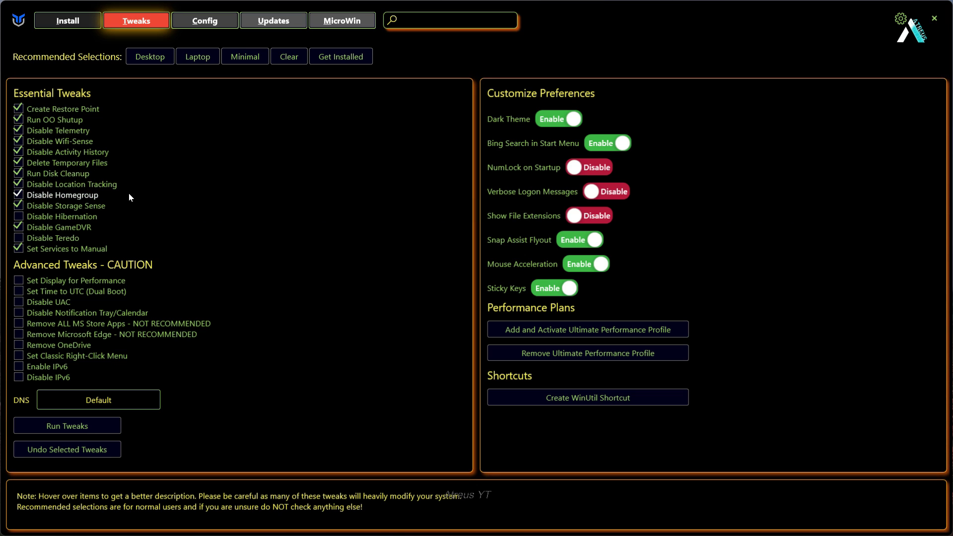
{"action": "left_click", "coordinate": [129, 195]}
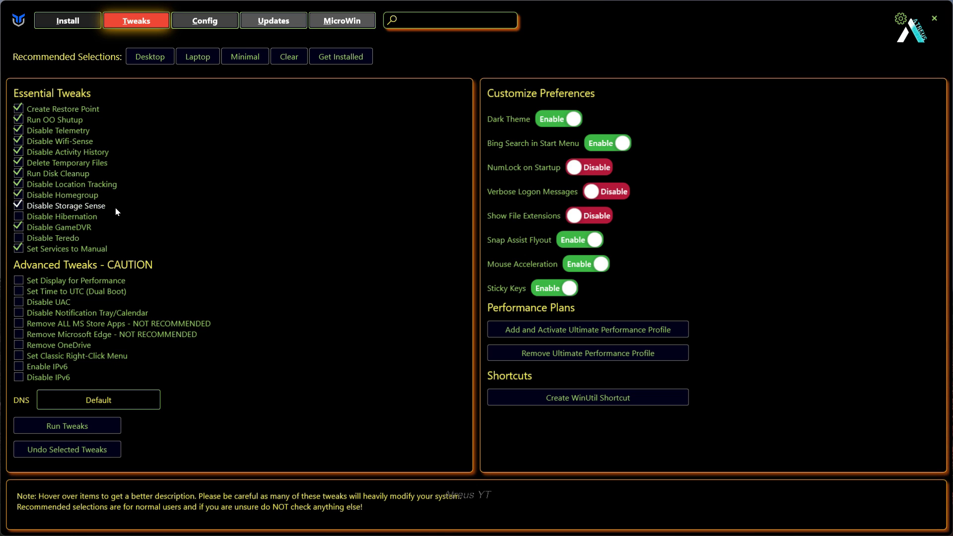
{"action": "mouse_move", "coordinate": [66, 205]}
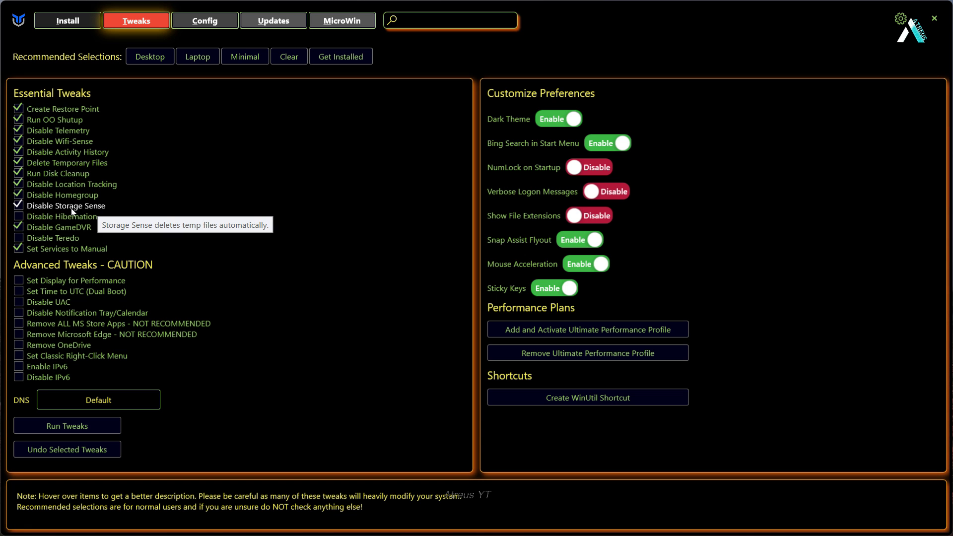
- Verify Storage Sense automatic temporary-file cleanup is on in Settings, then minimize Settings
{"action": "key", "text": "super"}
{"action": "type", "text": "STOR"}
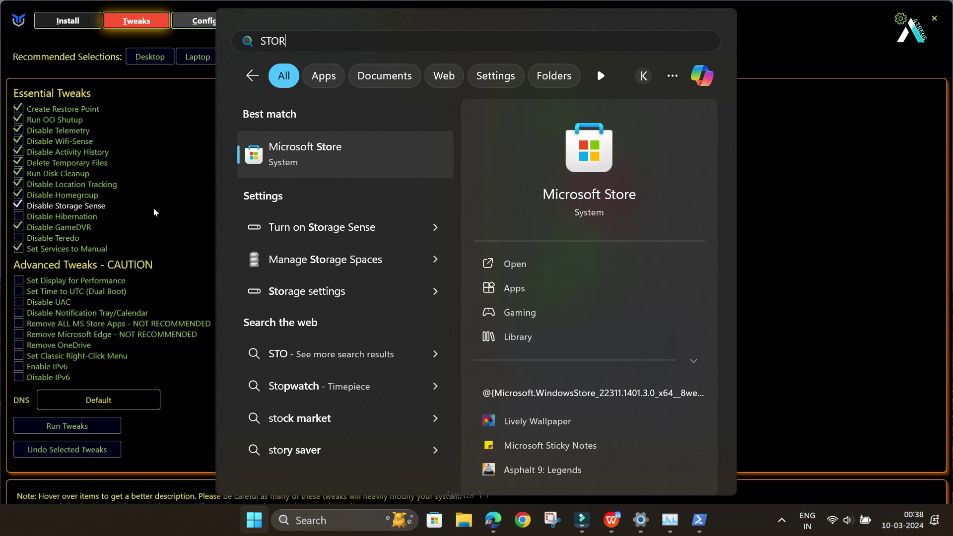
{"action": "type", "text": "A"}
{"action": "key", "text": "Return"}
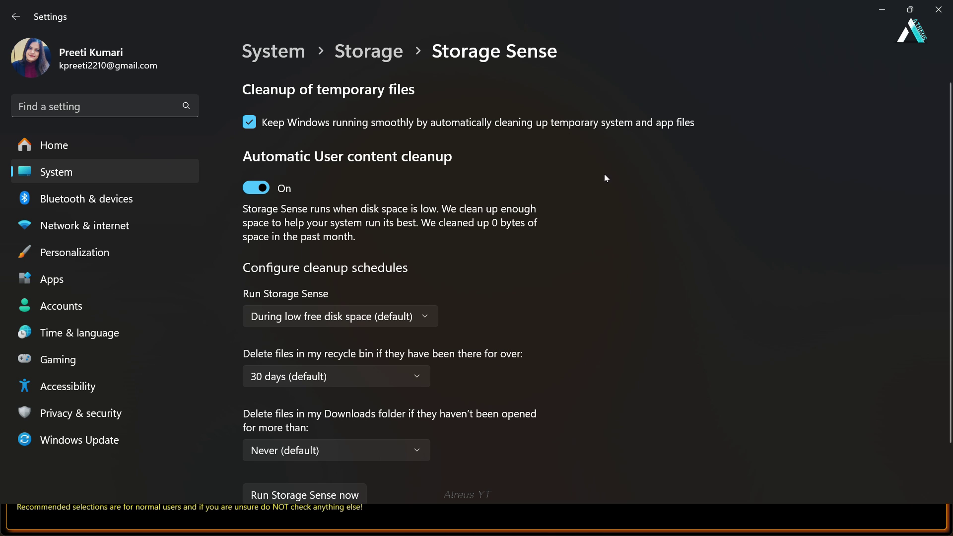
{"action": "scroll", "coordinate": [447, 278], "scroll_direction": "down", "scroll_amount": 2}
{"action": "scroll", "coordinate": [298, 209], "scroll_direction": "up", "scroll_amount": 2}
{"action": "left_click", "coordinate": [881, 9]}
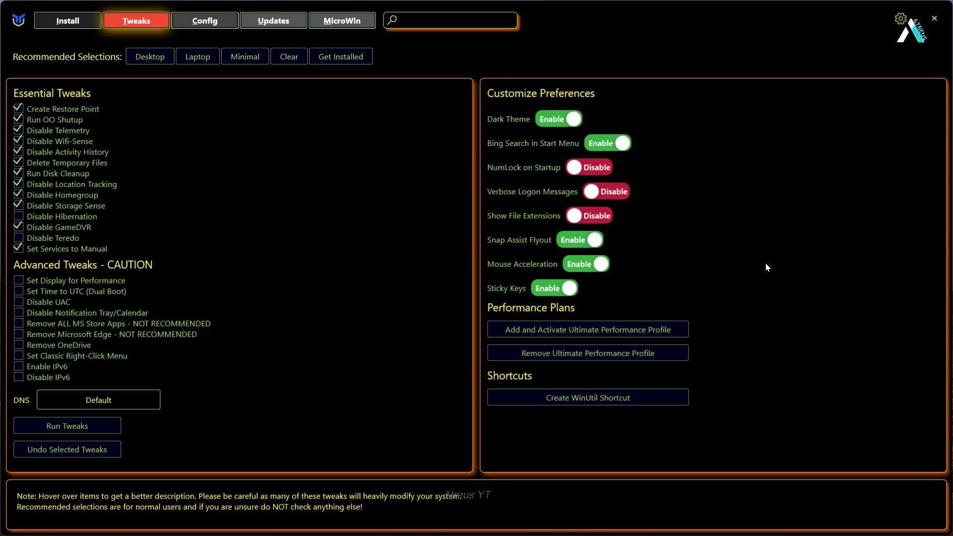
- Untick Disable Storage Sense; tick Disable Hibernation, Remove ALL MS Store Apps, Remove OneDrive, Classic Right-Click Menu
{"action": "left_click", "coordinate": [84, 206]}
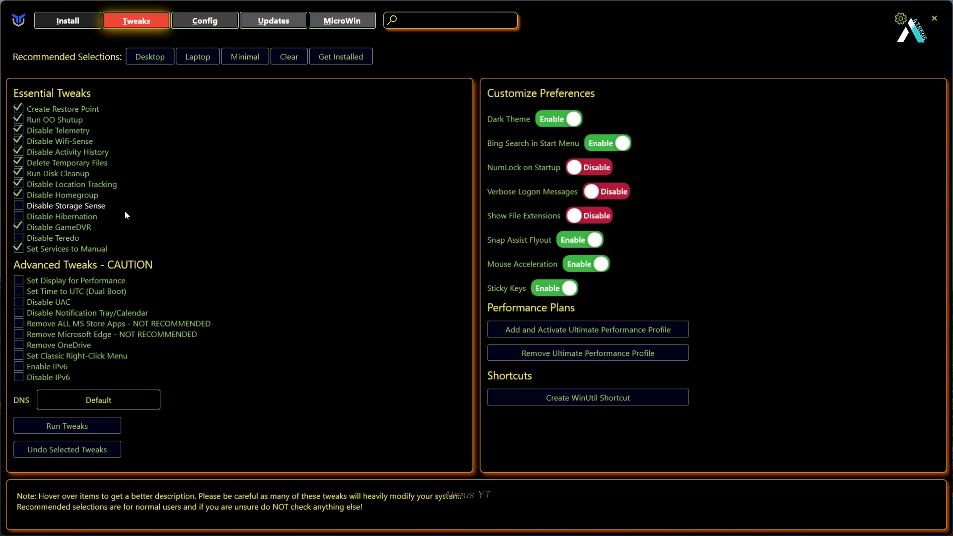
{"action": "left_click", "coordinate": [154, 217]}
{"action": "mouse_move", "coordinate": [59, 227]}
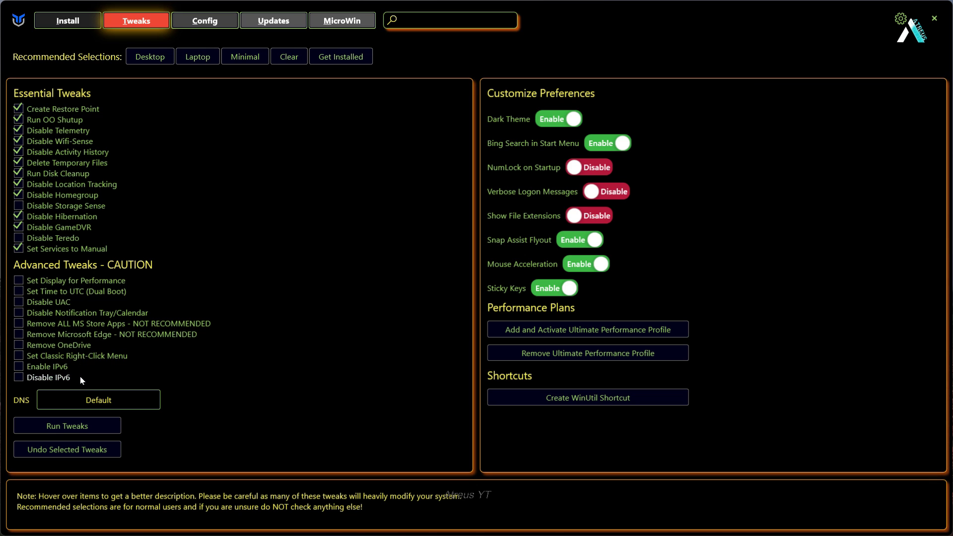
{"action": "left_click", "coordinate": [88, 325]}
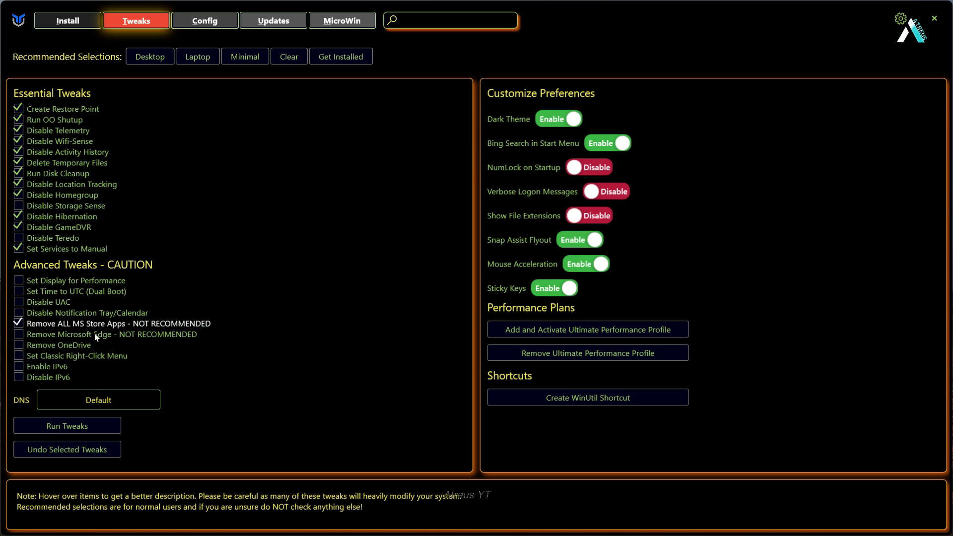
{"action": "left_click", "coordinate": [72, 346]}
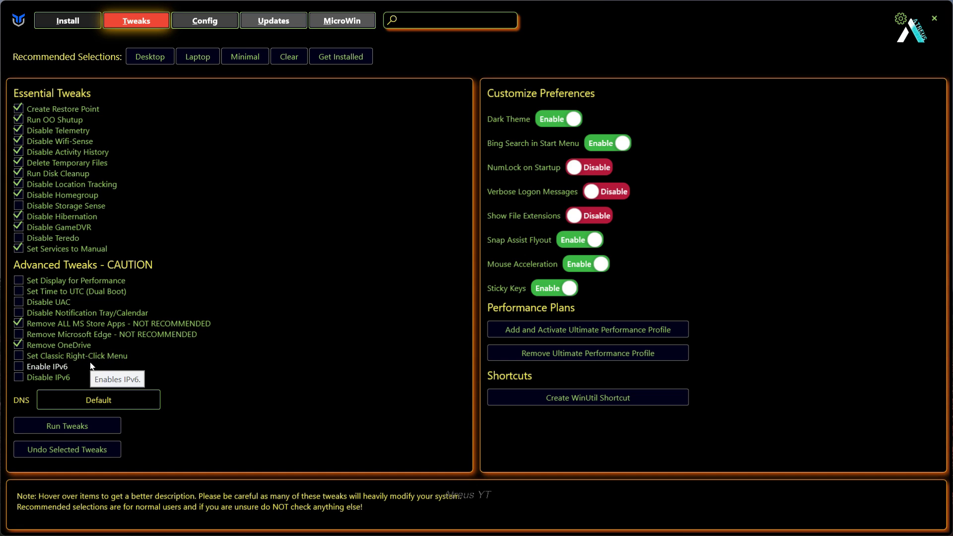
{"action": "left_click", "coordinate": [20, 356]}
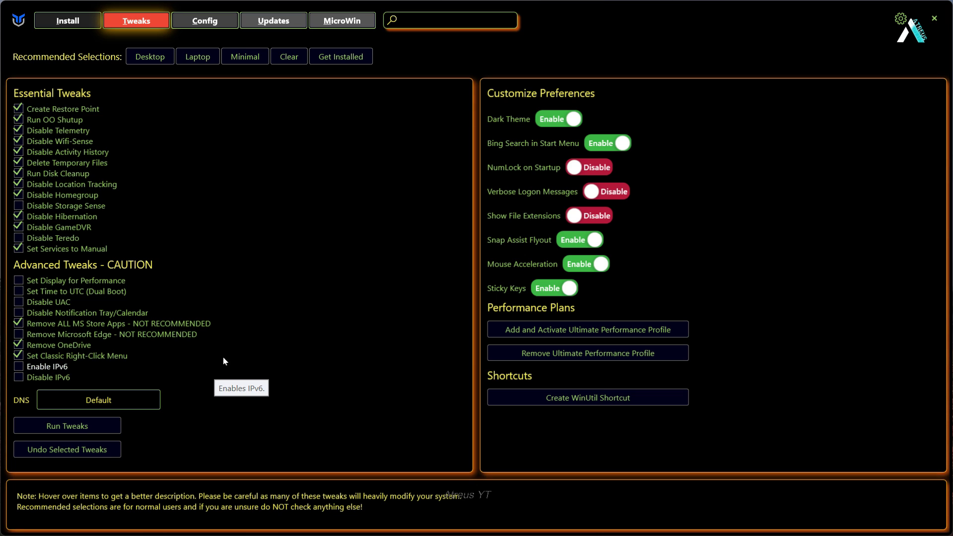
- Check the desktop's current right-click menu, then bring WinUtil back maximized
{"action": "left_click_drag", "start_coordinate": [853, 14], "coordinate": [666, 175]}
{"action": "right_click", "coordinate": [791, 102]}
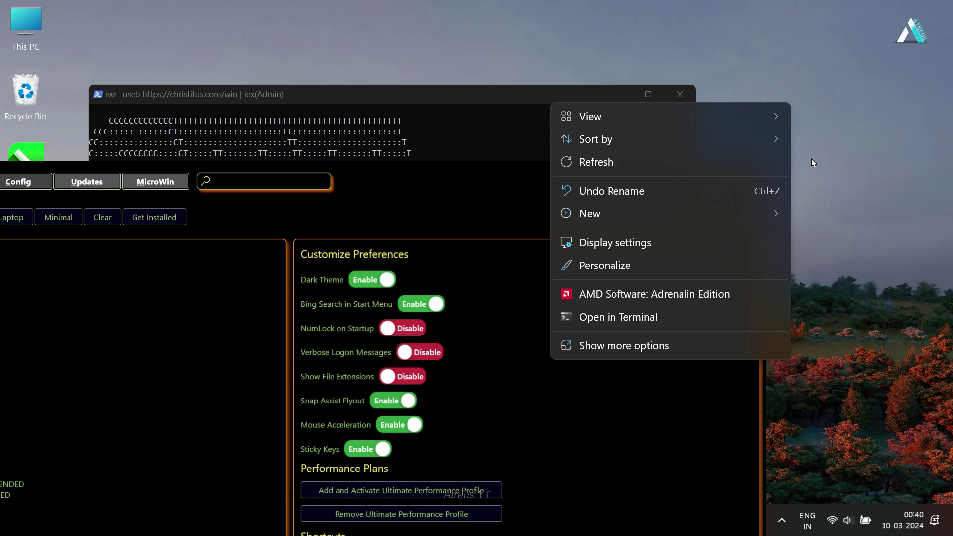
{"action": "left_click", "coordinate": [743, 343]}
{"action": "left_click", "coordinate": [659, 229]}
{"action": "double_click", "coordinate": [659, 230]}
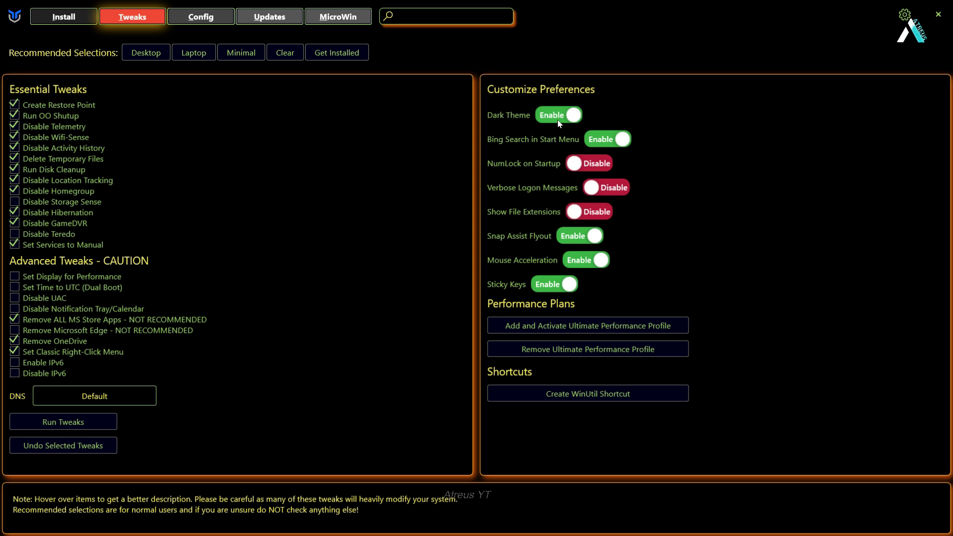
{"action": "mouse_move", "coordinate": [533, 139]}
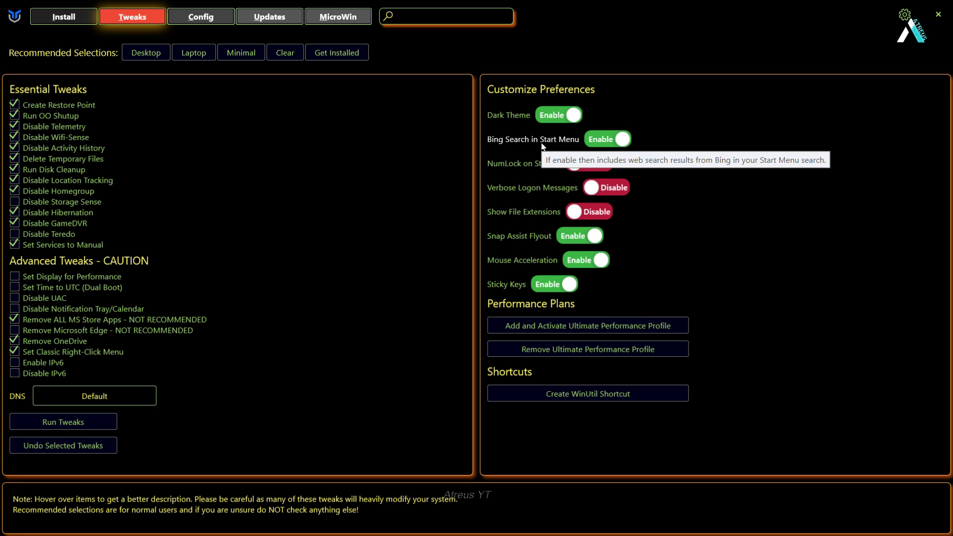
- Inspect the Bing web suggestions in Start search, then close the search panel
{"action": "key", "text": "super"}
{"action": "left_click", "coordinate": [308, 519]}
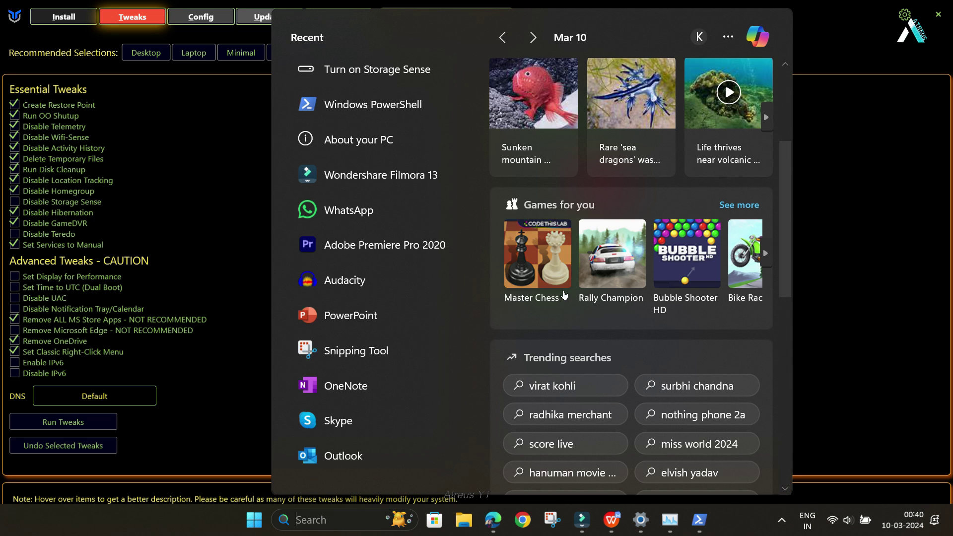
{"action": "scroll", "coordinate": [564, 296], "scroll_direction": "down", "scroll_amount": 5}
{"action": "scroll", "coordinate": [621, 358], "scroll_direction": "up", "scroll_amount": 3}
{"action": "scroll", "coordinate": [621, 359], "scroll_direction": "up", "scroll_amount": 8}
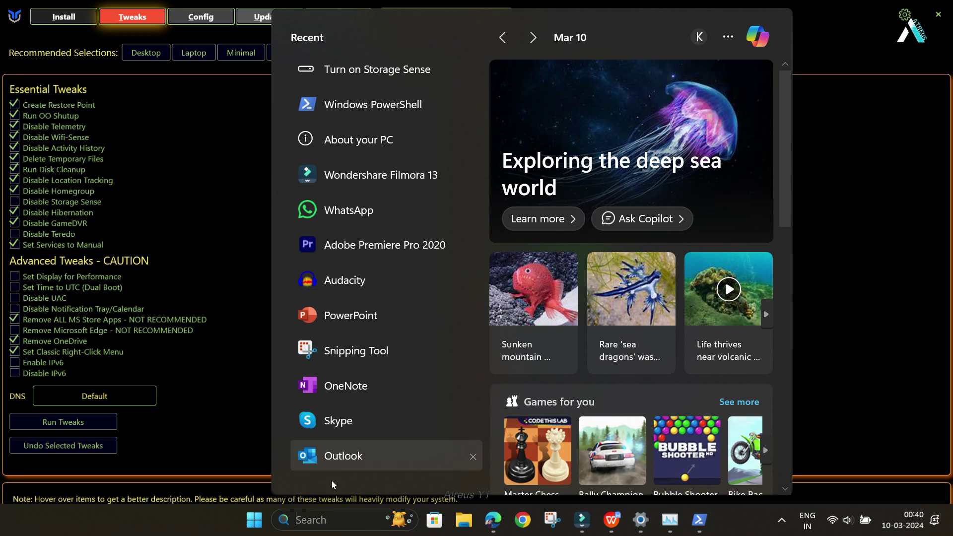
{"action": "key", "text": "Escape"}
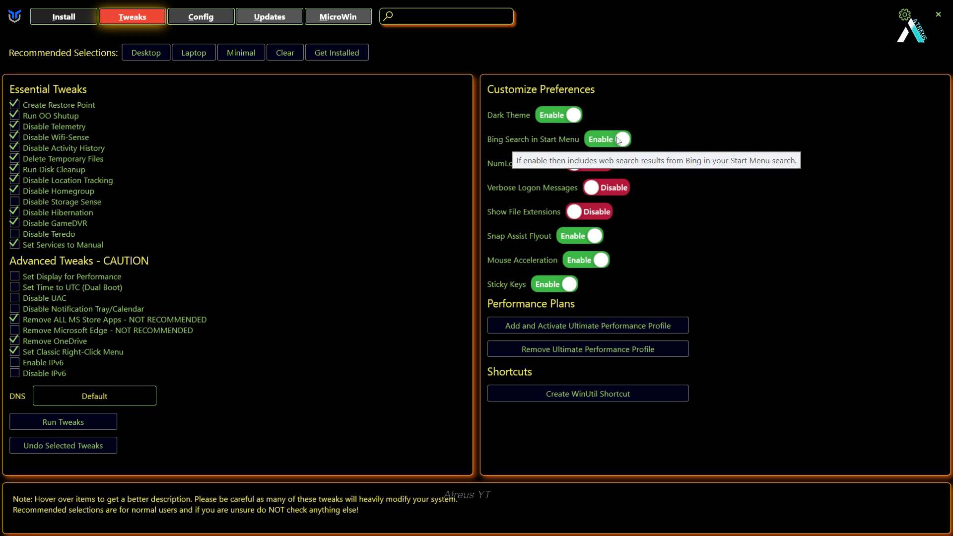
- Disable Bing Search in Start Menu, Mouse Acceleration and Sticky Keys; enable Show File Extensions
{"action": "left_click", "coordinate": [618, 140]}
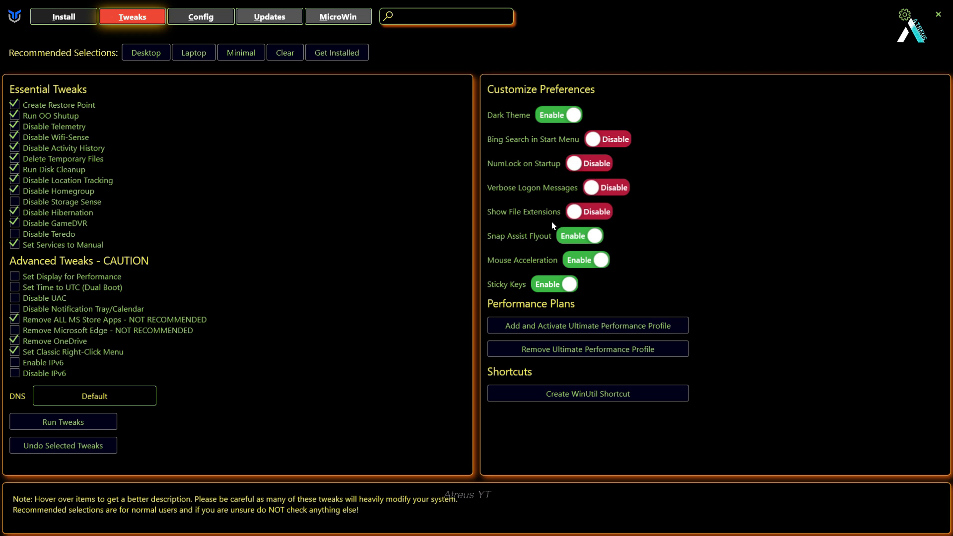
{"action": "left_click", "coordinate": [596, 213]}
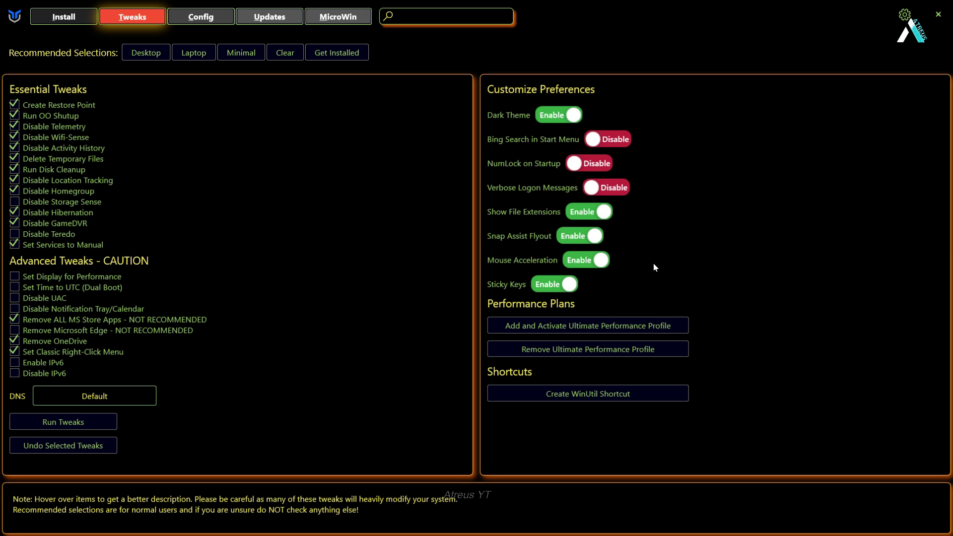
{"action": "left_click", "coordinate": [582, 262]}
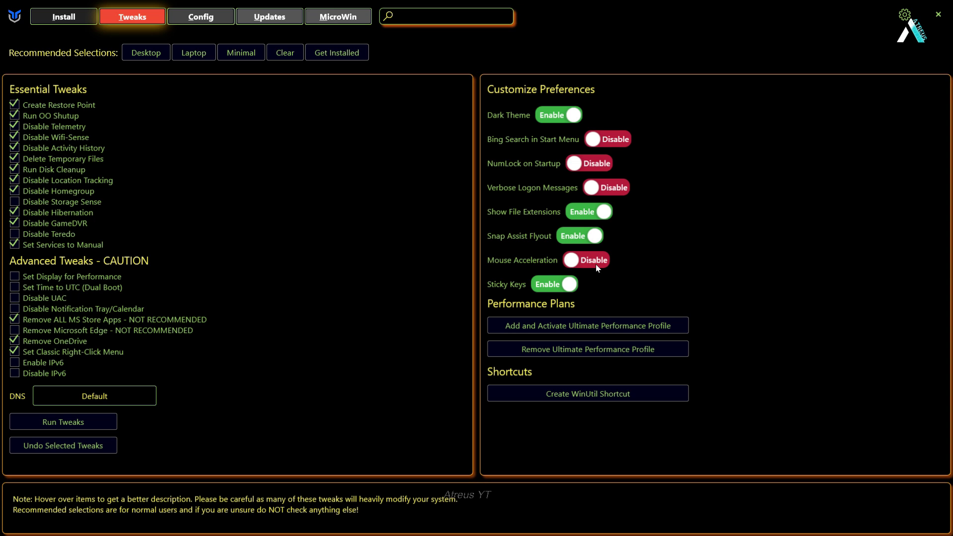
{"action": "left_click", "coordinate": [554, 284]}
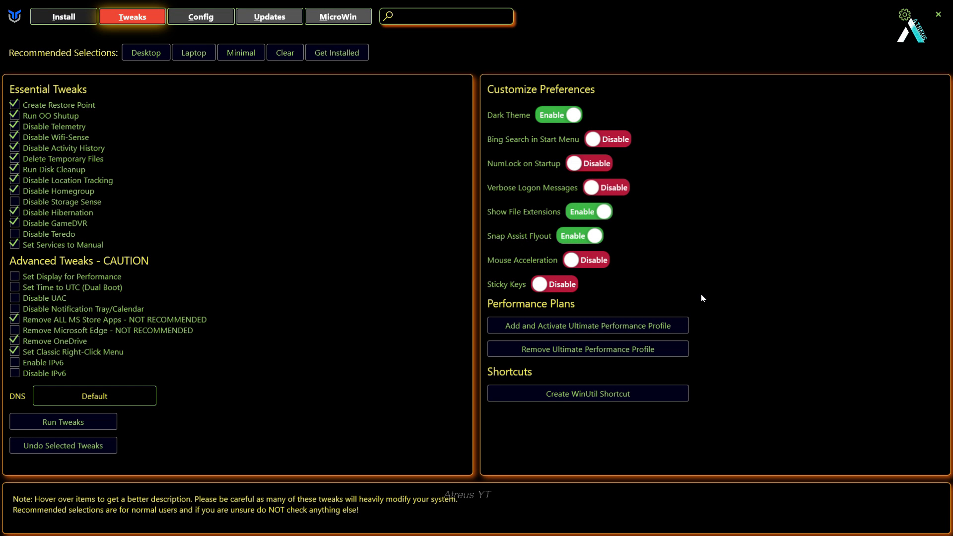
{"action": "key", "text": "super"}
{"action": "type", "text": "POWER PLA"}
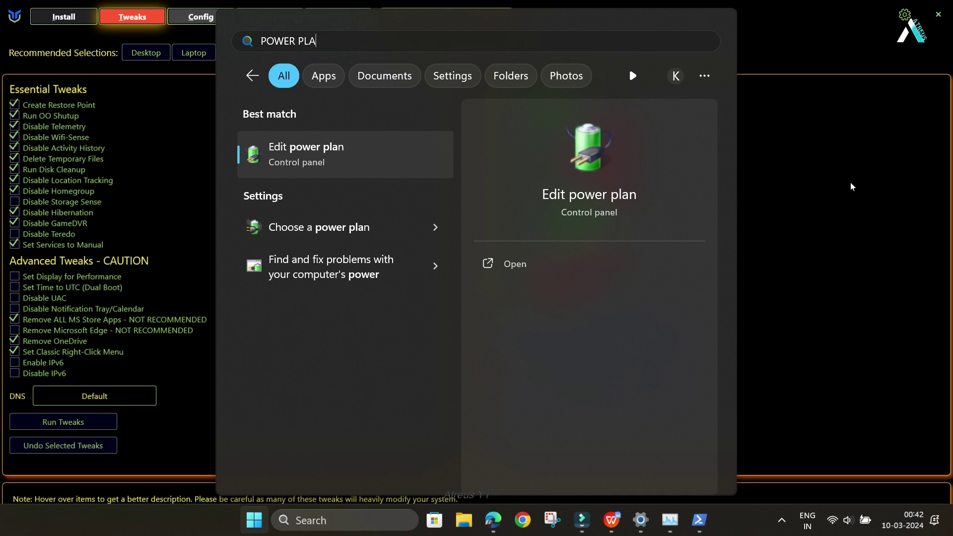
{"action": "type", "text": "N"}
{"action": "left_click", "coordinate": [286, 151]}
{"action": "left_click", "coordinate": [295, 32]}
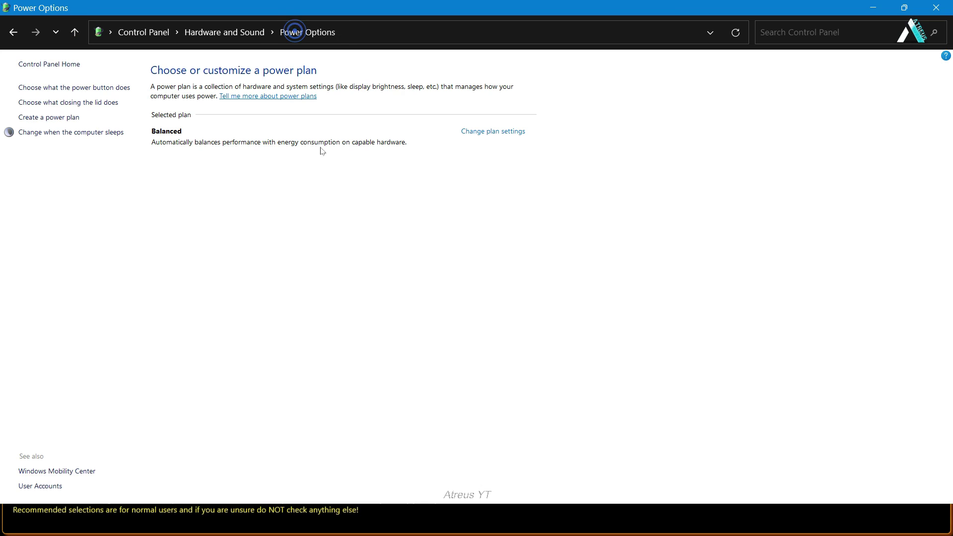
{"action": "left_click", "coordinate": [342, 222]}
{"action": "left_click", "coordinate": [867, 6]}
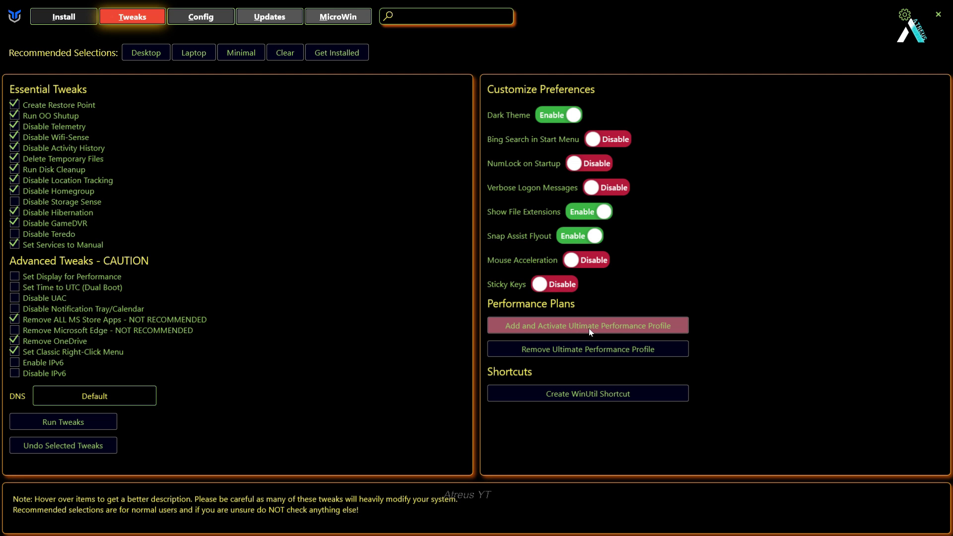
- Answer Y in WinUtil's PowerShell console and let the tweaks run to 'Tweaks are Finished'
{"action": "double_click", "coordinate": [755, 28]}
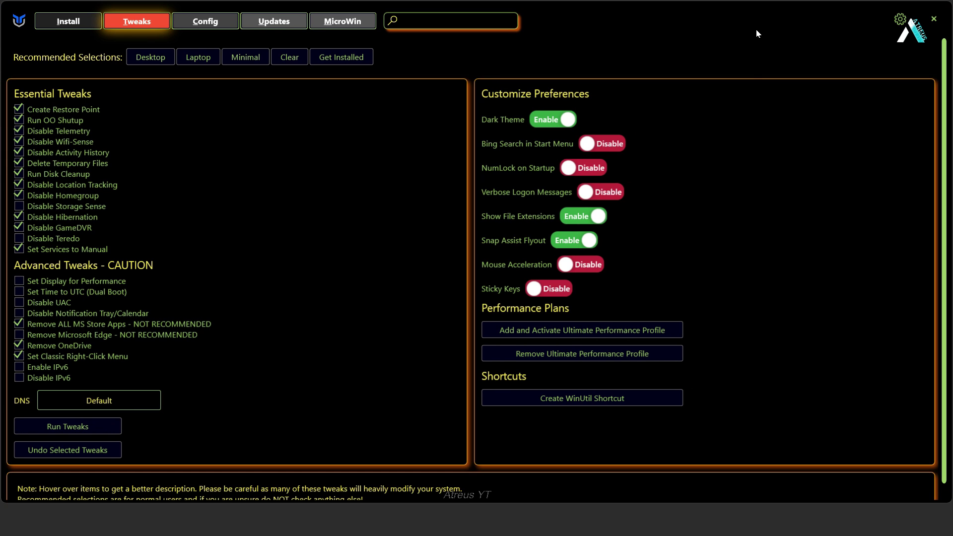
{"action": "left_click_drag", "start_coordinate": [755, 38], "coordinate": [336, 186]}
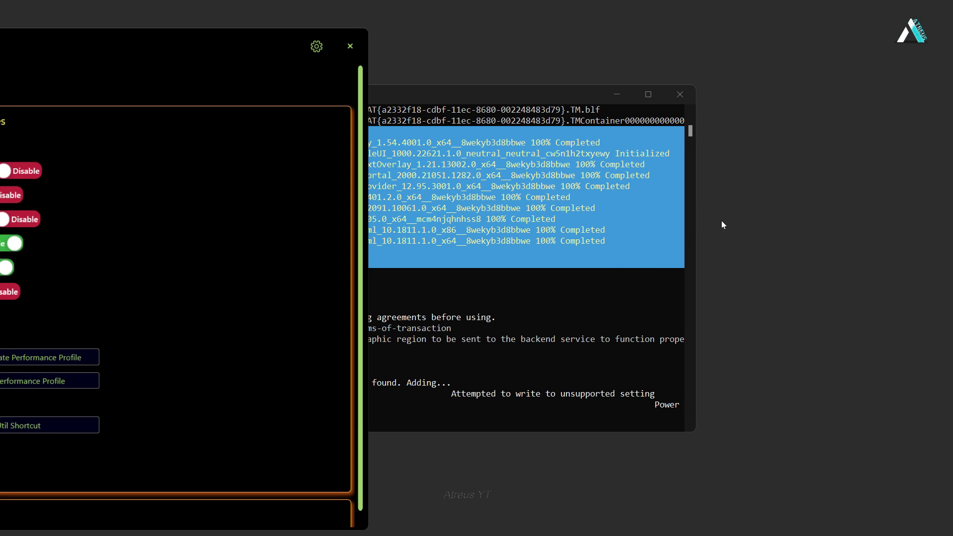
{"action": "left_click", "coordinate": [628, 274]}
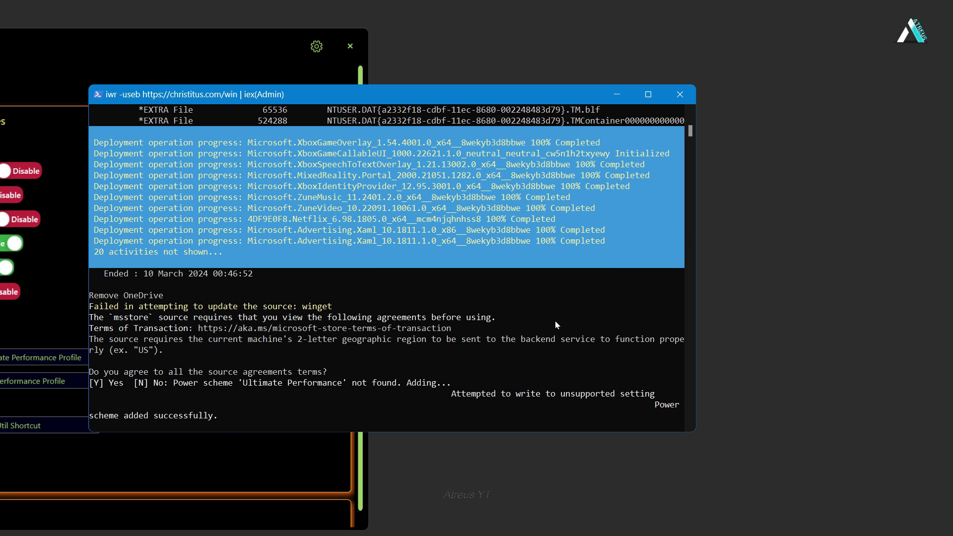
{"action": "type", "text": "Y"}
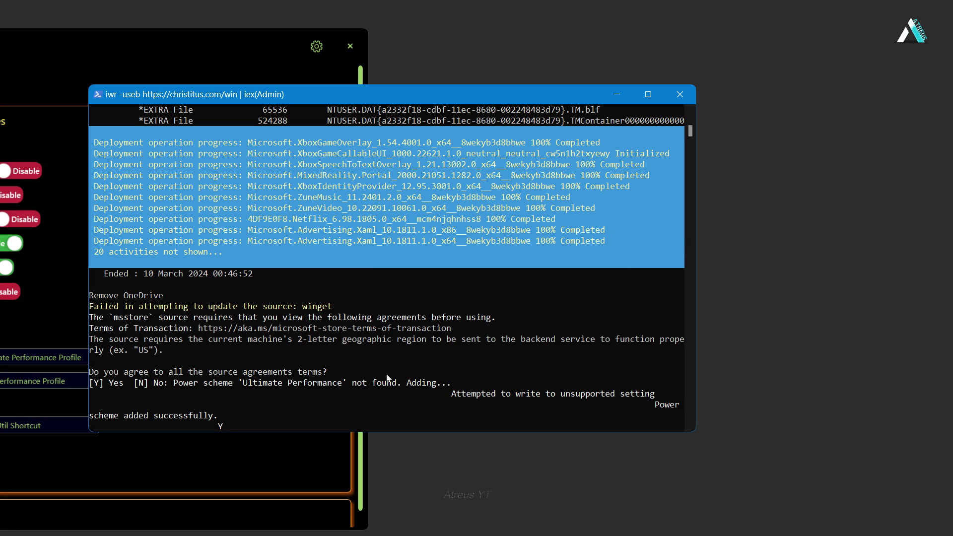
{"action": "key", "text": "Return"}
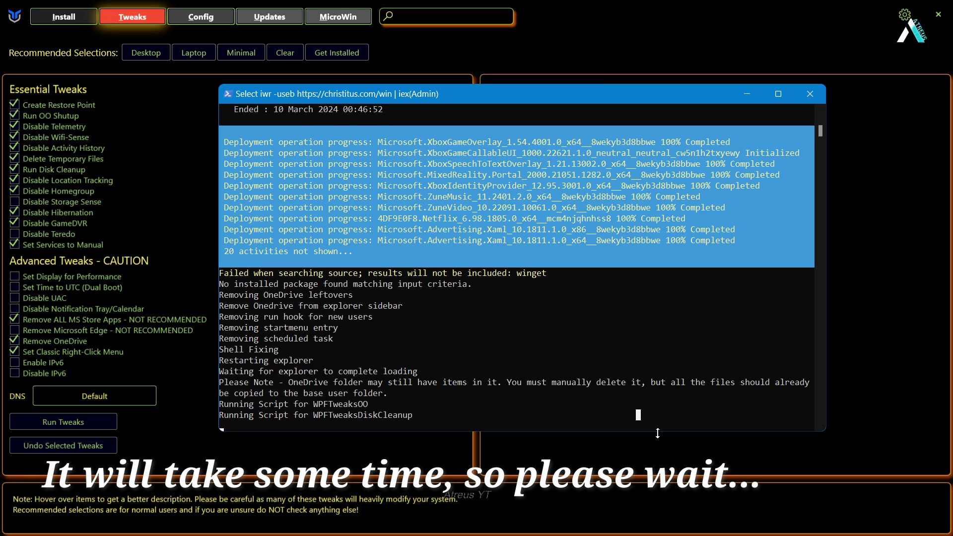
{"action": "left_click", "coordinate": [660, 374]}
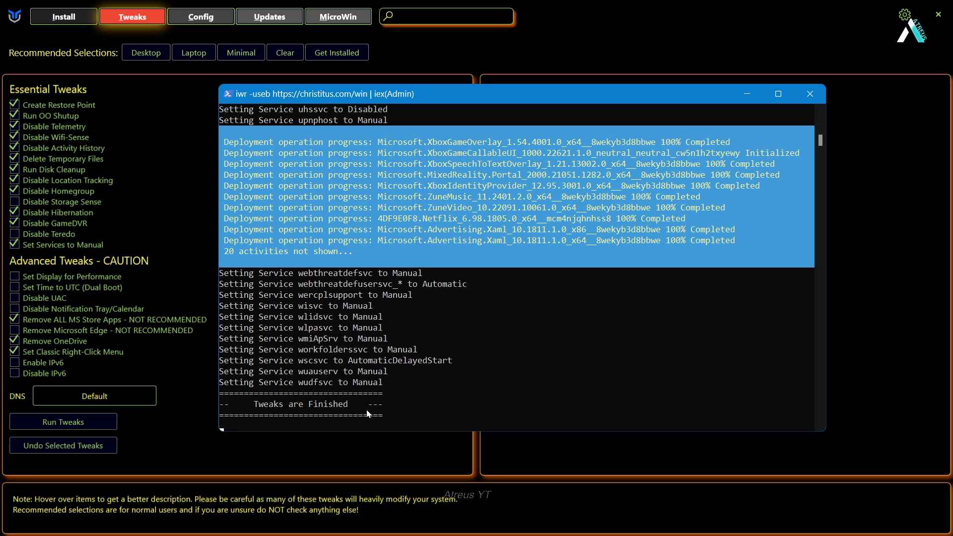
- Close WinUtil, dismiss the Disk Space Notification, and restart the PC from Start
{"action": "left_click", "coordinate": [805, 96]}
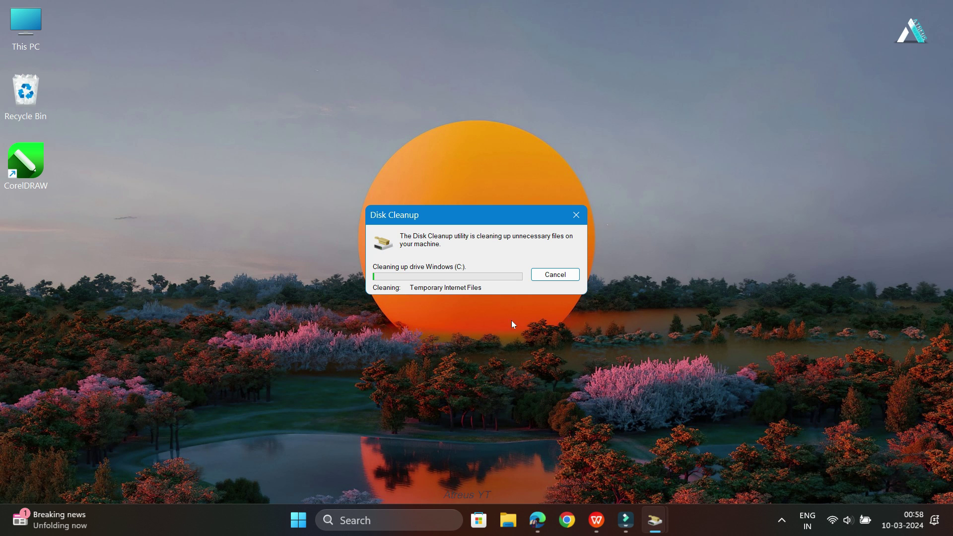
{"action": "left_click", "coordinate": [559, 296]}
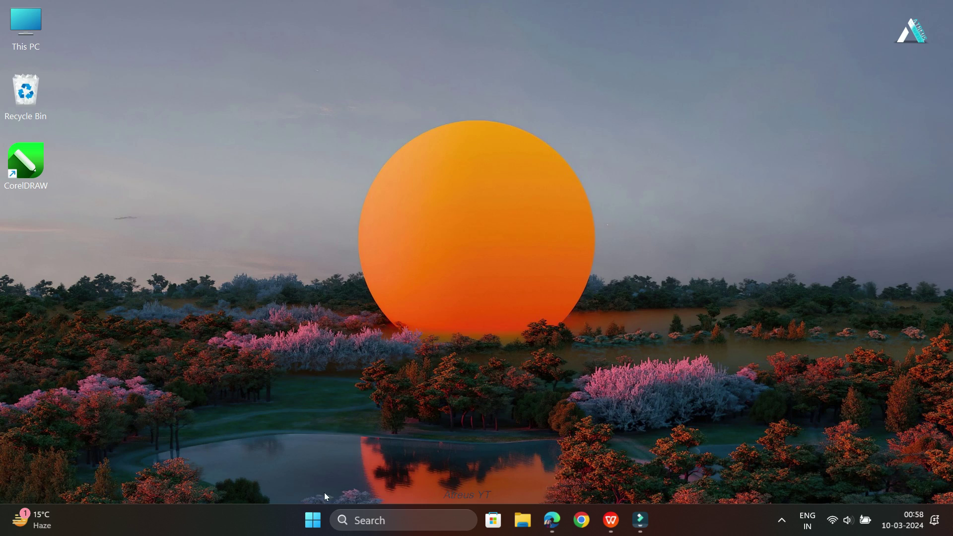
{"action": "left_click", "coordinate": [312, 520]}
{"action": "left_click", "coordinate": [642, 473]}
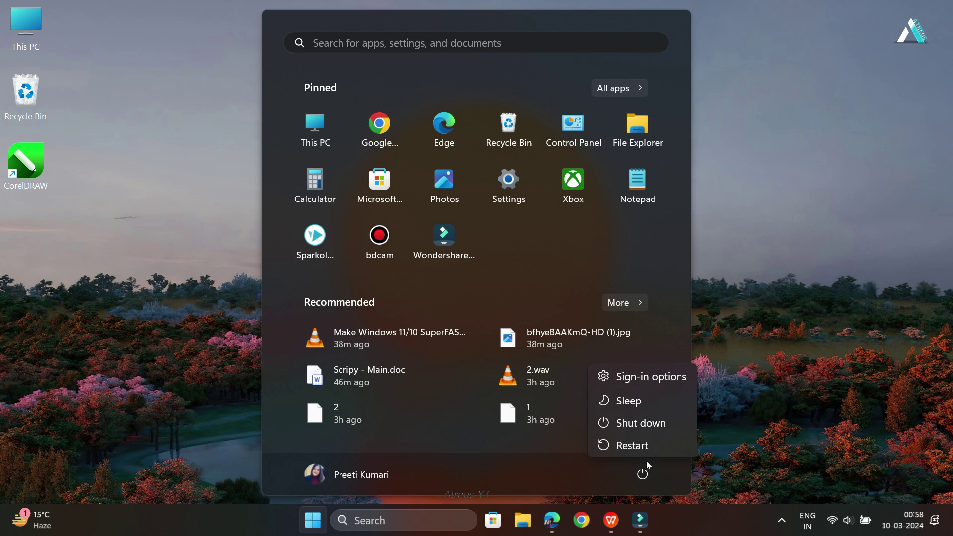
{"action": "left_click", "coordinate": [666, 446]}
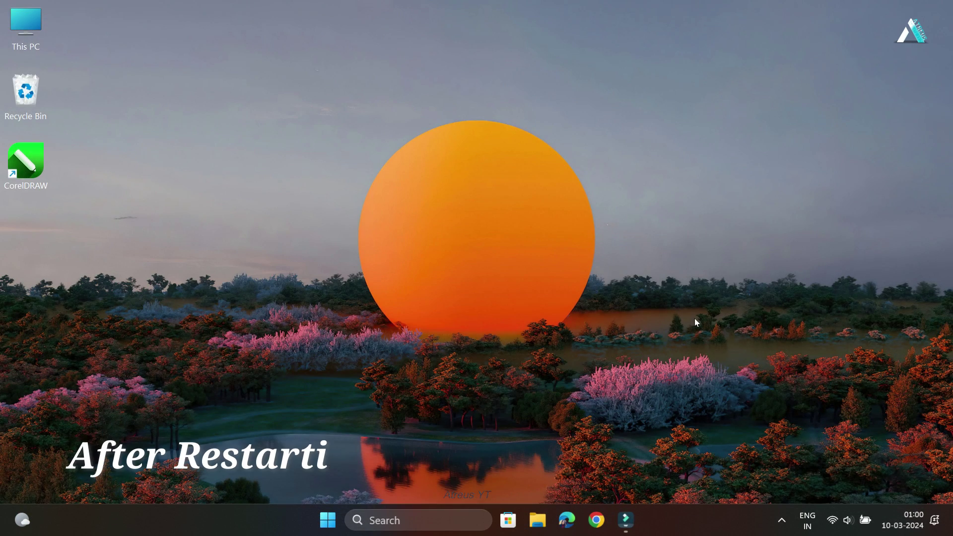
{"action": "right_click", "coordinate": [690, 534]}
{"action": "left_click", "coordinate": [731, 472]}
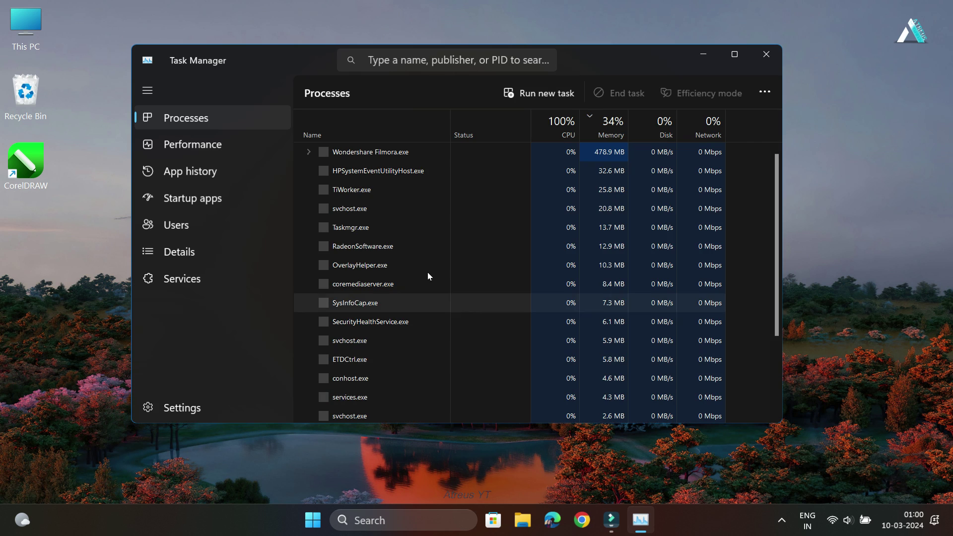
{"action": "left_click", "coordinate": [192, 144]}
{"action": "left_click", "coordinate": [396, 128]}
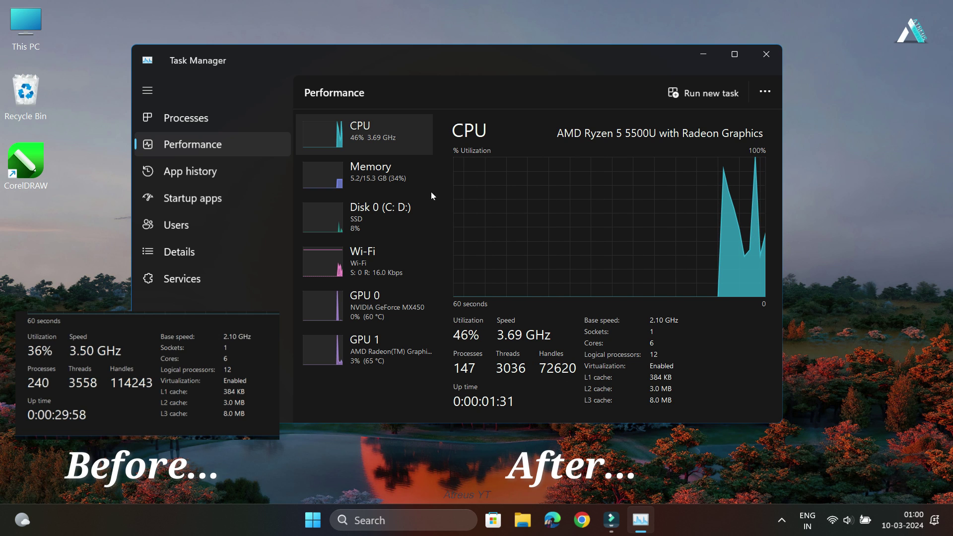
{"action": "left_click", "coordinate": [368, 169]}
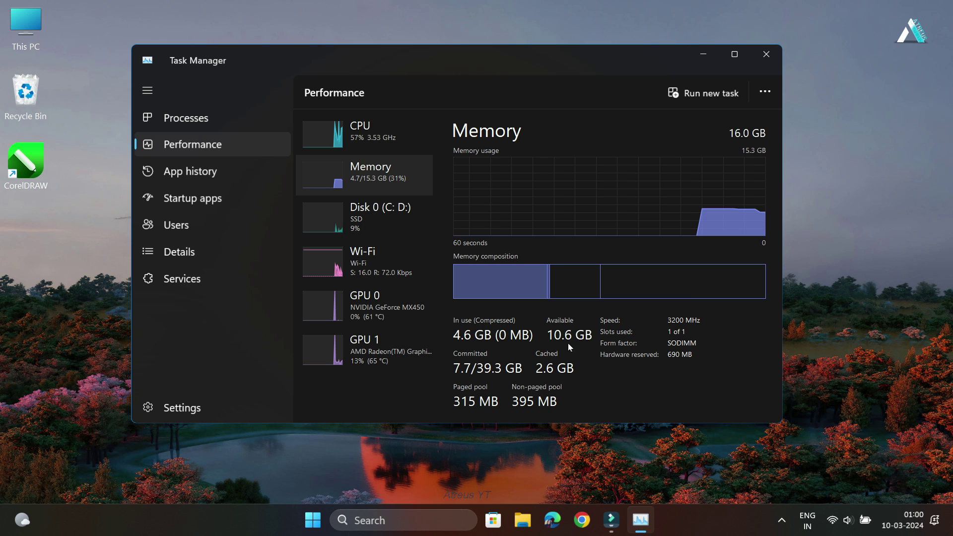
{"action": "left_click", "coordinate": [762, 62]}
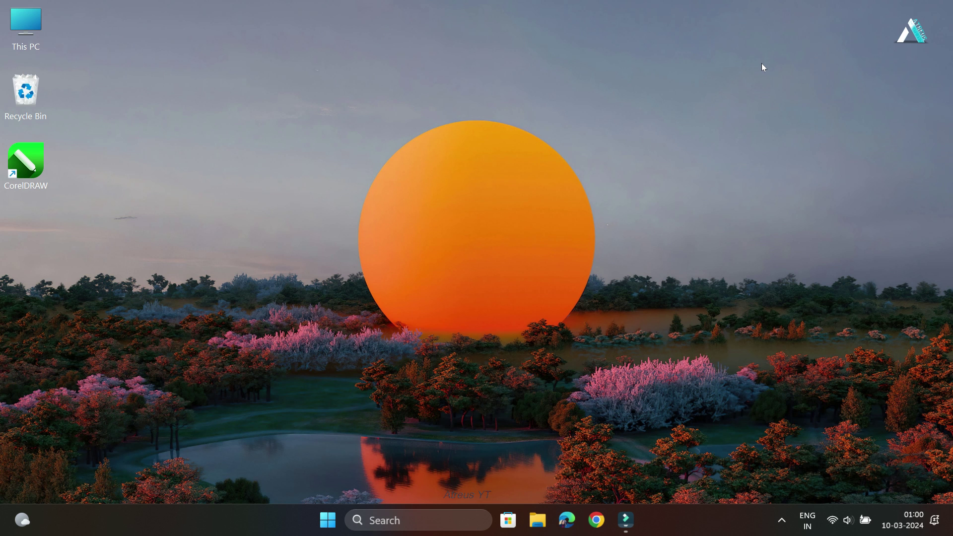